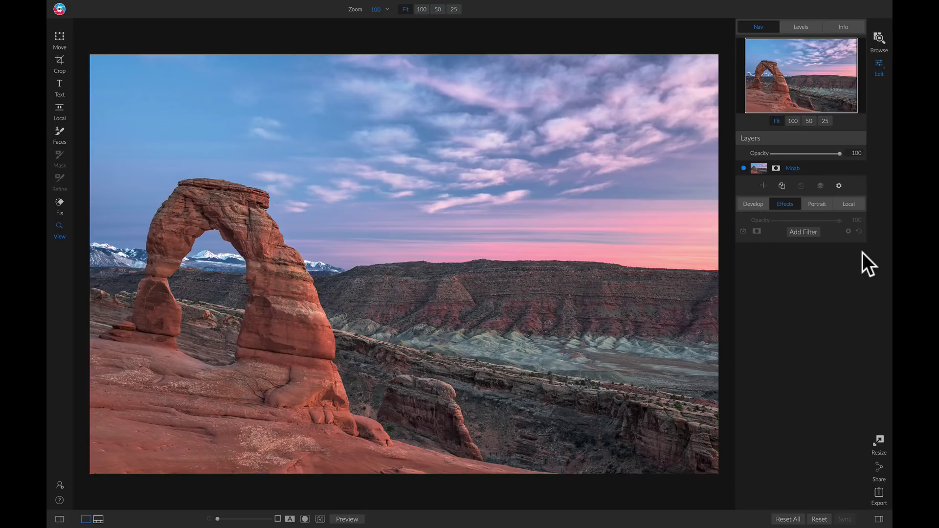
Add a Dynamic Contrast filter to the arch photo at default Small 0, Medium 15, Large 20.
{"action": "left_click", "coordinate": [809, 233]}
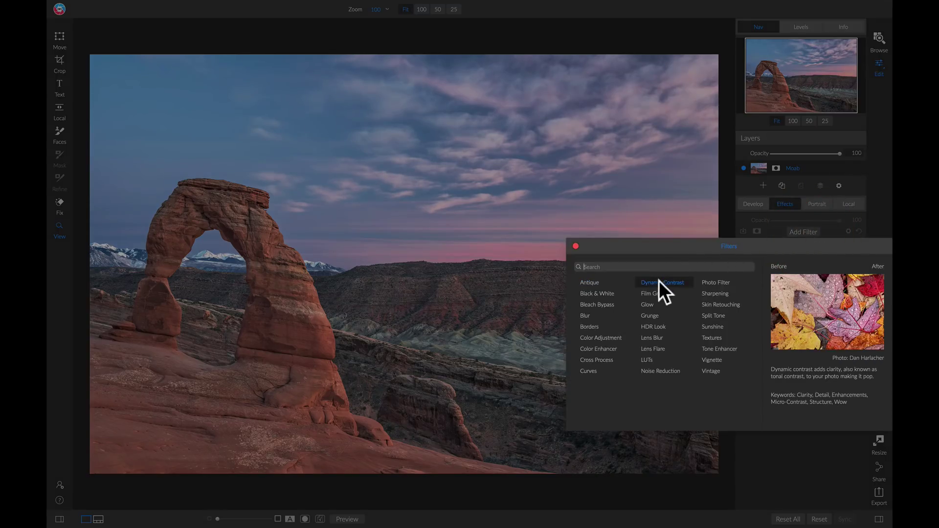
{"action": "left_click", "coordinate": [660, 282]}
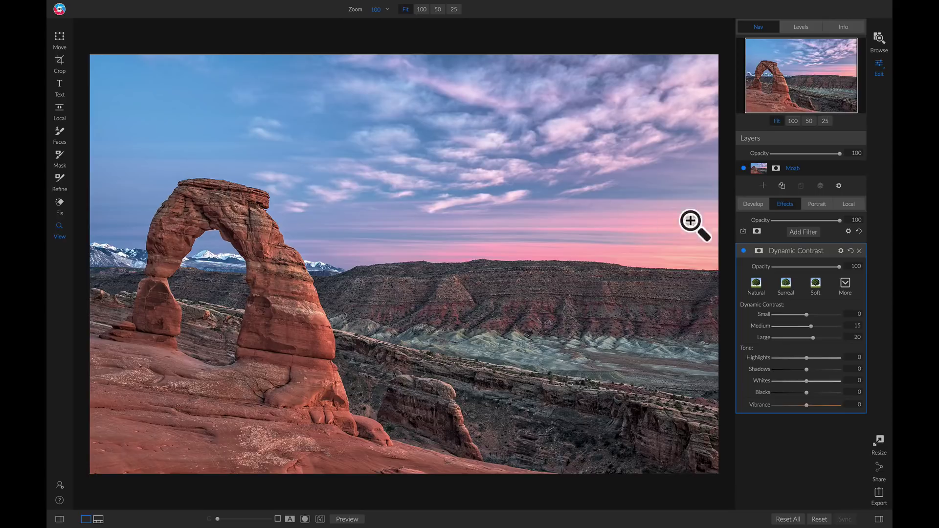
Set Small 21, Shadows 48, Blacks -8 and Vibrance 17, then toggle the filter to compare.
{"action": "left_click", "coordinate": [806, 314]}
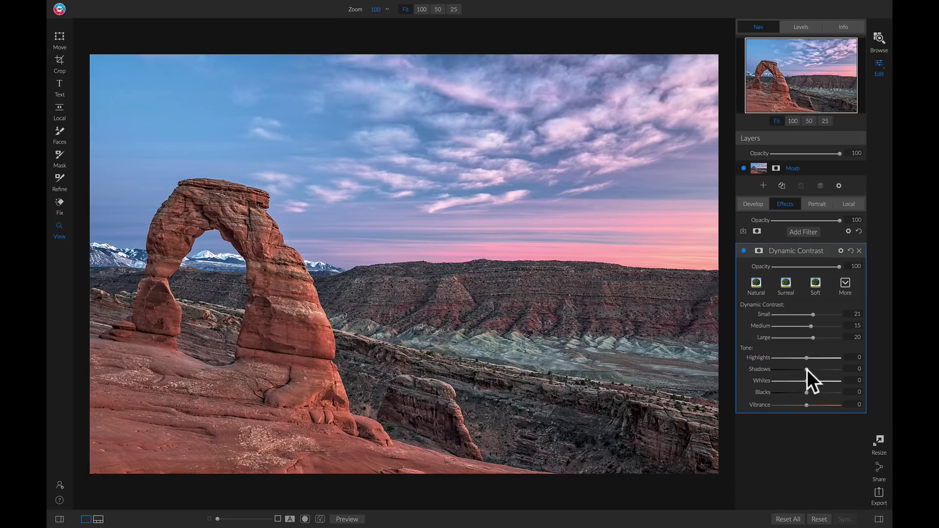
{"action": "left_click_drag", "start_coordinate": [807, 371], "coordinate": [820, 370]}
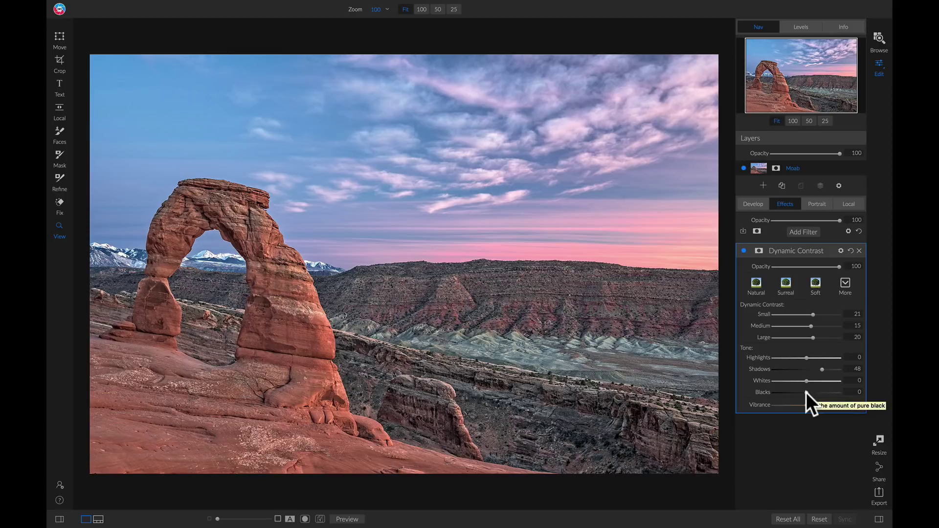
{"action": "left_click_drag", "start_coordinate": [807, 393], "coordinate": [799, 393]}
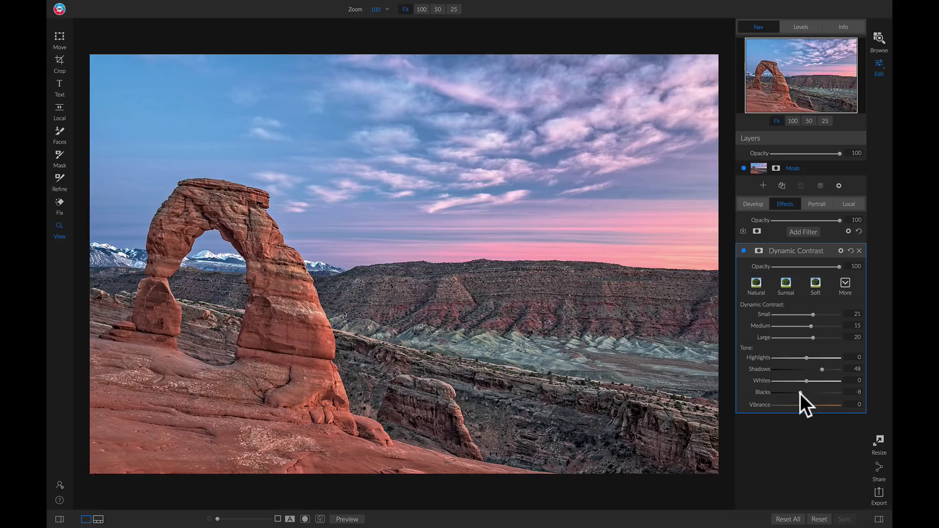
{"action": "left_click", "coordinate": [806, 406]}
{"action": "left_click", "coordinate": [742, 251]}
{"action": "left_click", "coordinate": [743, 251]}
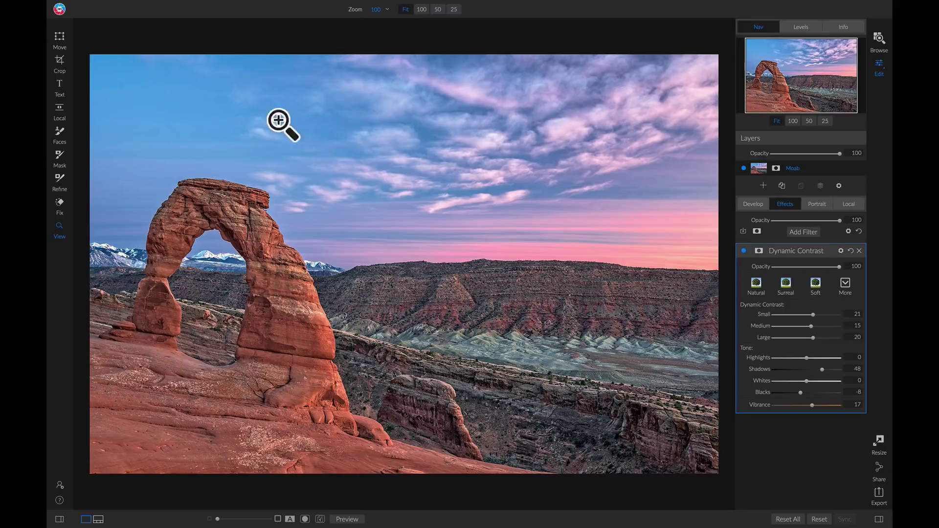
Mask the filter with a Linear Top gradient at the horizon, leaving the brush at Paint In, size 200.
{"action": "left_click", "coordinate": [59, 155]}
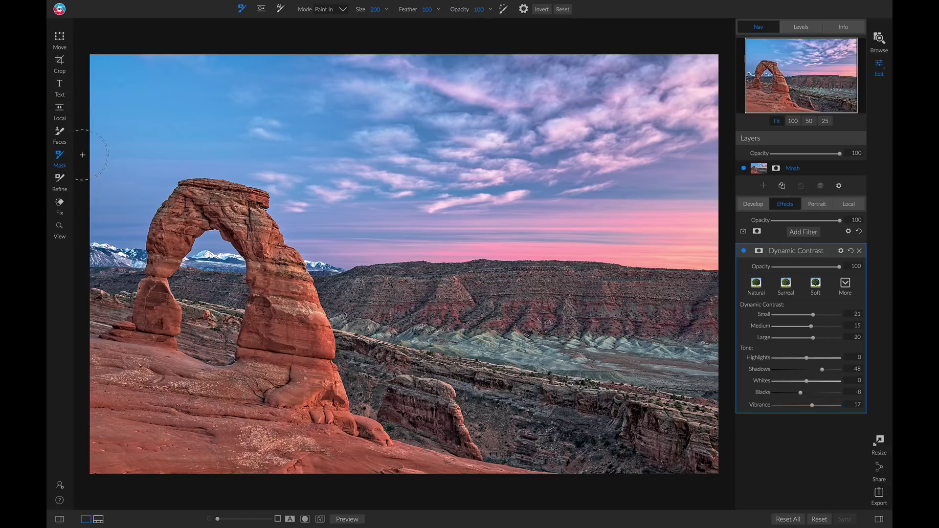
{"action": "left_click", "coordinate": [261, 8]}
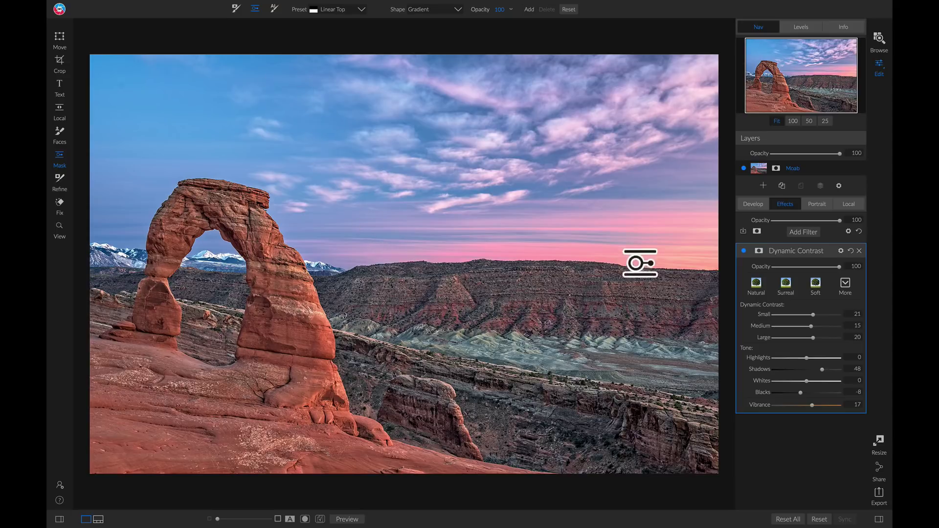
{"action": "left_click", "coordinate": [567, 259]}
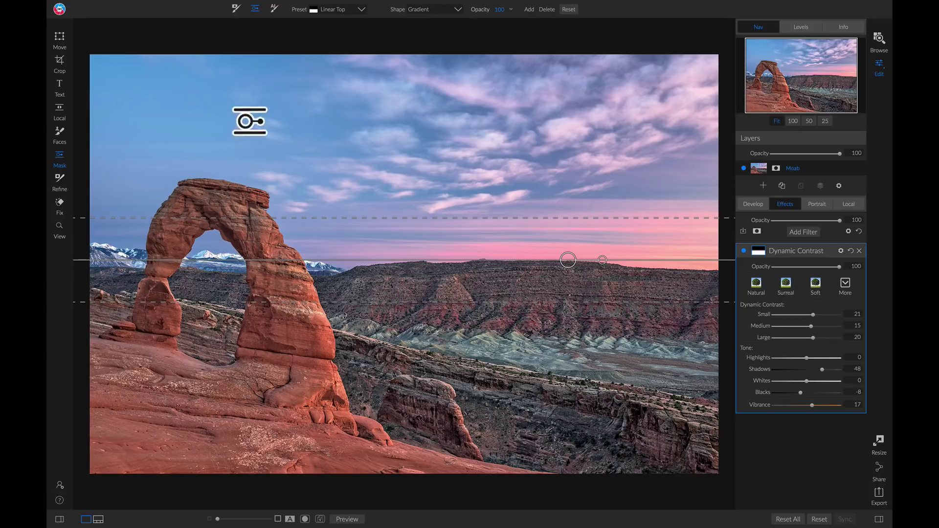
{"action": "left_click", "coordinate": [235, 8]}
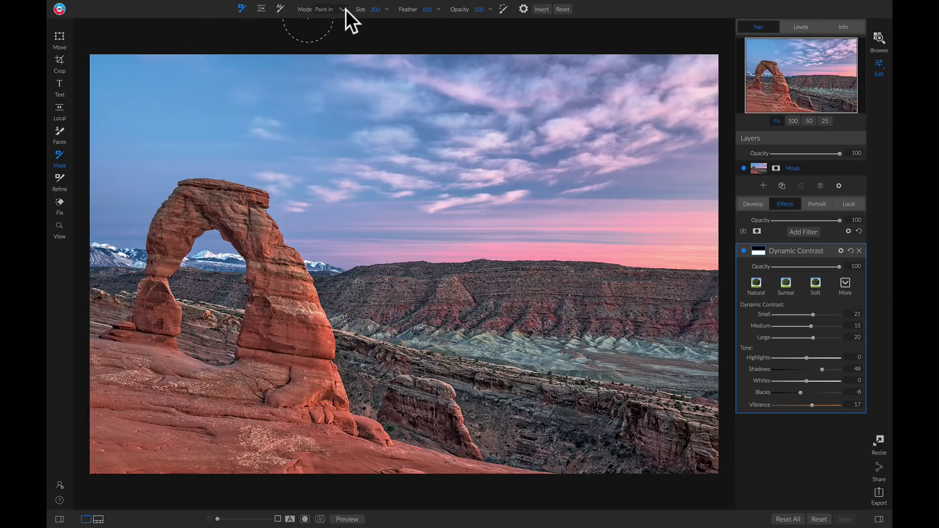
Paint the effect back over the arch top and opening, then toggle the filter to compare.
{"action": "mouse_move", "coordinate": [169, 230]}
{"action": "left_mouse_down"}
{"action": "mouse_move", "coordinate": [193, 192]}
{"action": "mouse_move", "coordinate": [222, 195]}
{"action": "mouse_move", "coordinate": [259, 221]}
{"action": "mouse_move", "coordinate": [266, 238]}
{"action": "mouse_move", "coordinate": [257, 218]}
{"action": "mouse_move", "coordinate": [203, 198]}
{"action": "mouse_move", "coordinate": [168, 235]}
{"action": "mouse_move", "coordinate": [193, 213]}
{"action": "mouse_move", "coordinate": [249, 215]}
{"action": "left_mouse_up"}
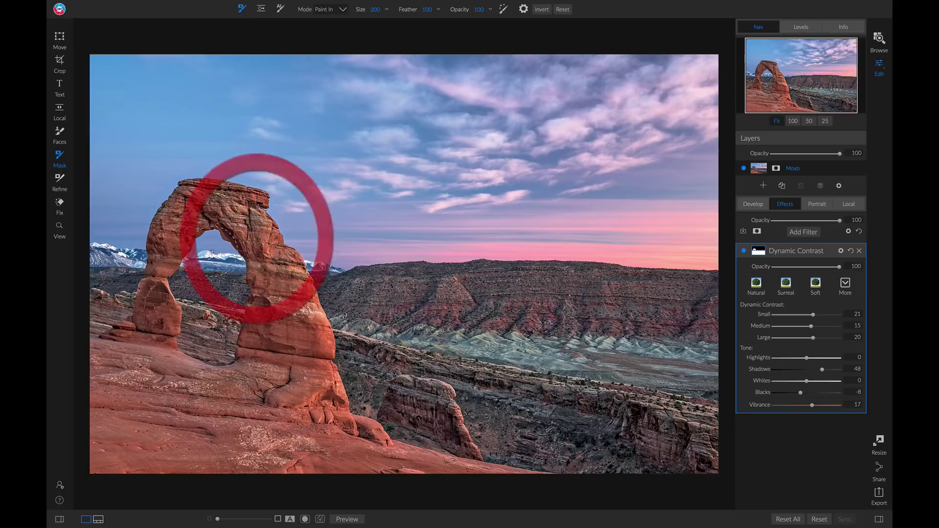
{"action": "mouse_move", "coordinate": [90, 264]}
{"action": "left_mouse_down"}
{"action": "mouse_move", "coordinate": [342, 284]}
{"action": "mouse_move", "coordinate": [623, 282]}
{"action": "left_mouse_up"}
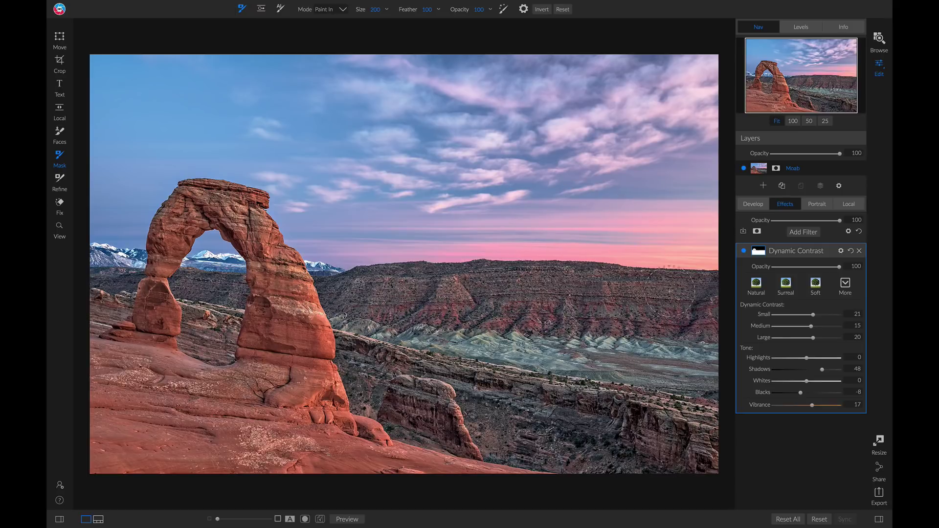
{"action": "left_click", "coordinate": [744, 252]}
{"action": "left_click", "coordinate": [744, 251]}
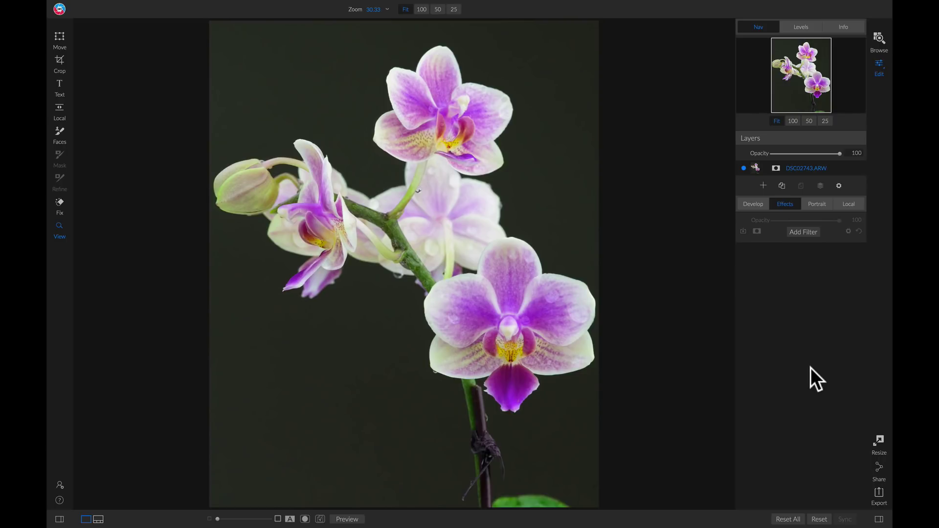
Add a Dynamic Contrast filter to the orchid and zoom to 100% on the lower bloom.
{"action": "left_click", "coordinate": [809, 234]}
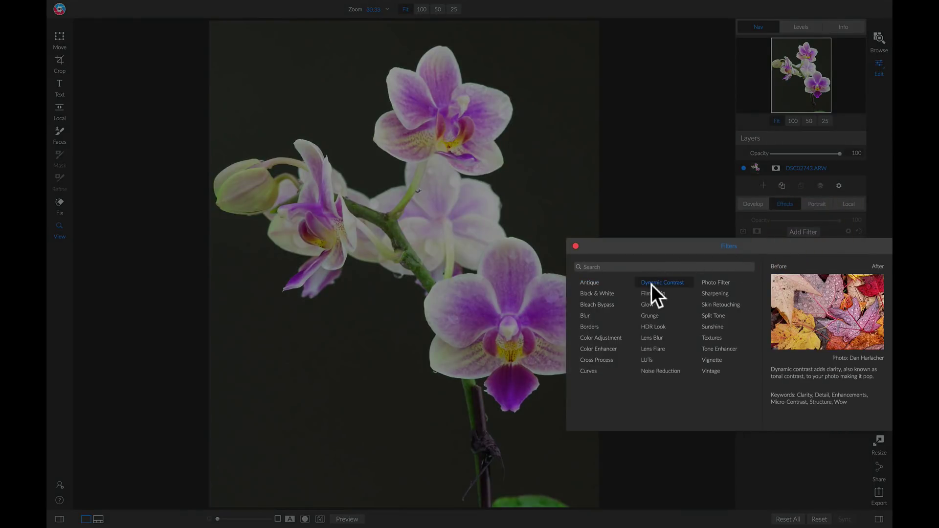
{"action": "left_click", "coordinate": [666, 284]}
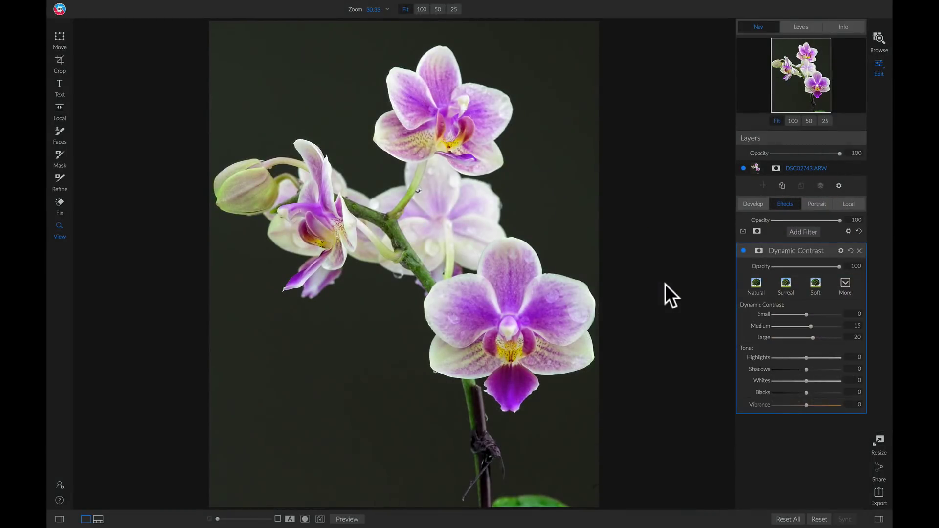
{"action": "left_click", "coordinate": [506, 323]}
{"action": "left_click_drag", "start_coordinate": [576, 357], "coordinate": [504, 320]}
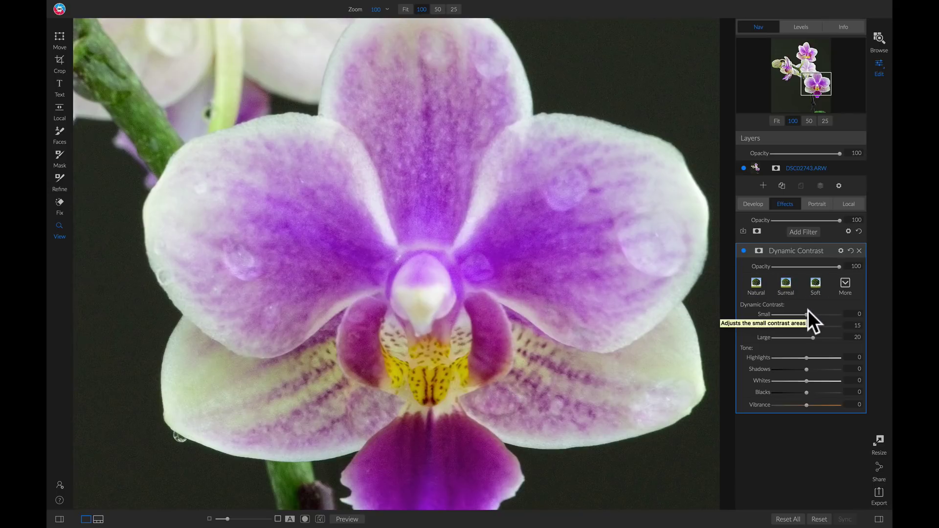
Raise Small to 52 and Highlights to 56 with Vibrance 24, then fit the whole photo in view.
{"action": "left_click_drag", "start_coordinate": [808, 313], "coordinate": [821, 314]}
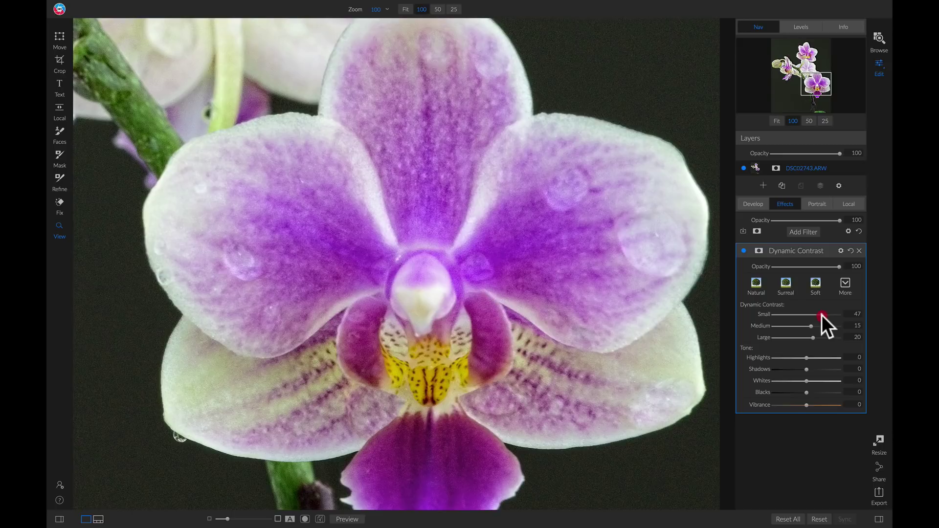
{"action": "mouse_move", "coordinate": [821, 315]}
{"action": "left_mouse_down"}
{"action": "mouse_move", "coordinate": [806, 316]}
{"action": "mouse_move", "coordinate": [833, 314]}
{"action": "mouse_move", "coordinate": [824, 315]}
{"action": "left_mouse_up"}
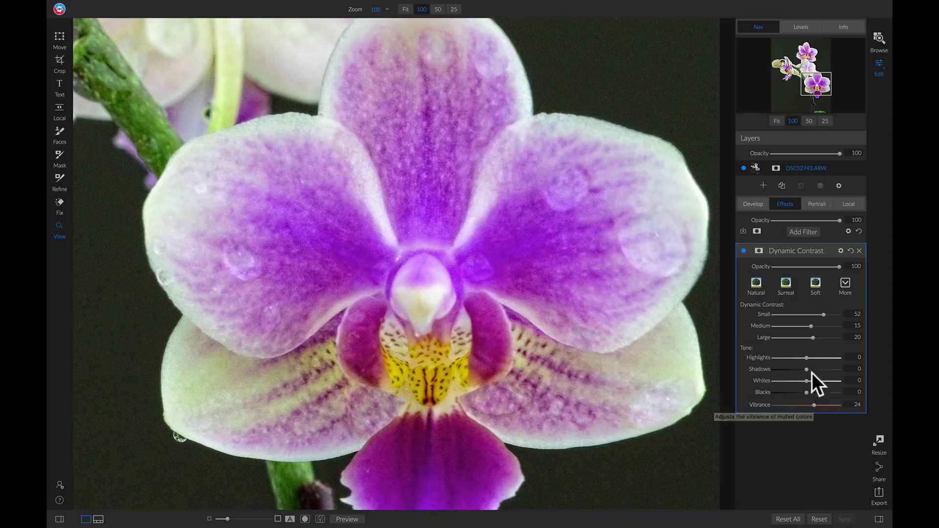
{"action": "left_click", "coordinate": [807, 359]}
{"action": "left_click_drag", "start_coordinate": [807, 359], "coordinate": [824, 359]}
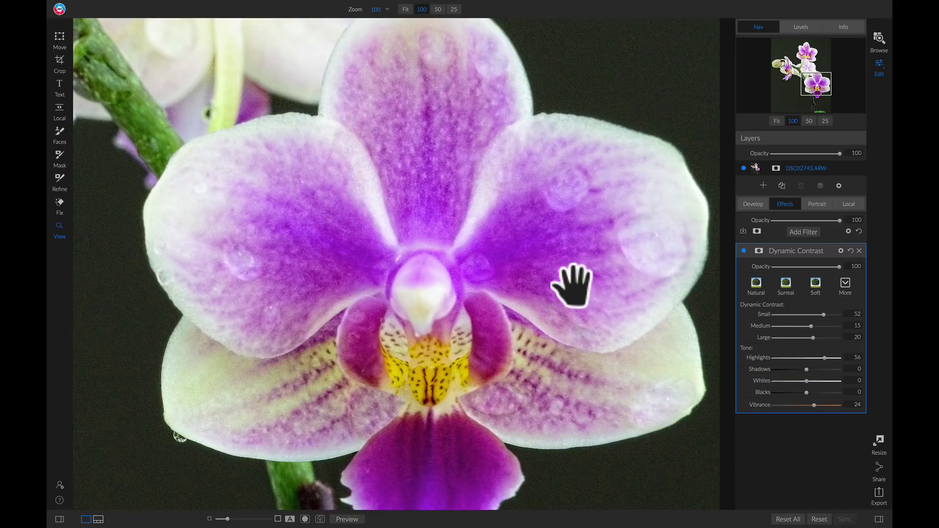
{"action": "left_click", "coordinate": [557, 269]}
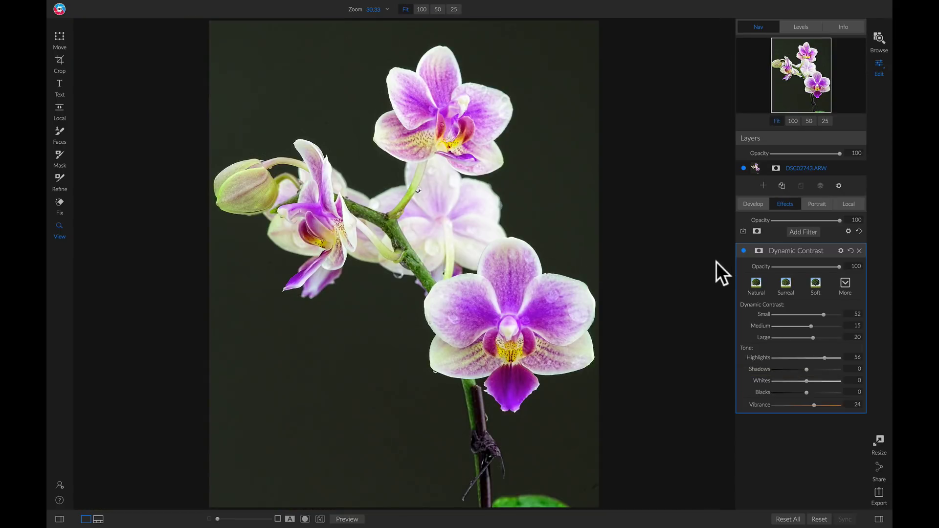
{"action": "left_click", "coordinate": [743, 251]}
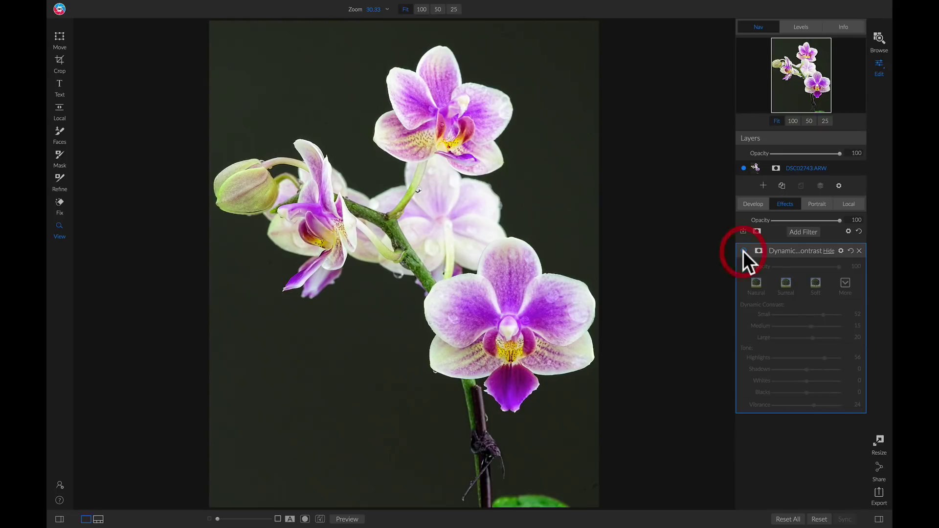
{"action": "left_click", "coordinate": [743, 251]}
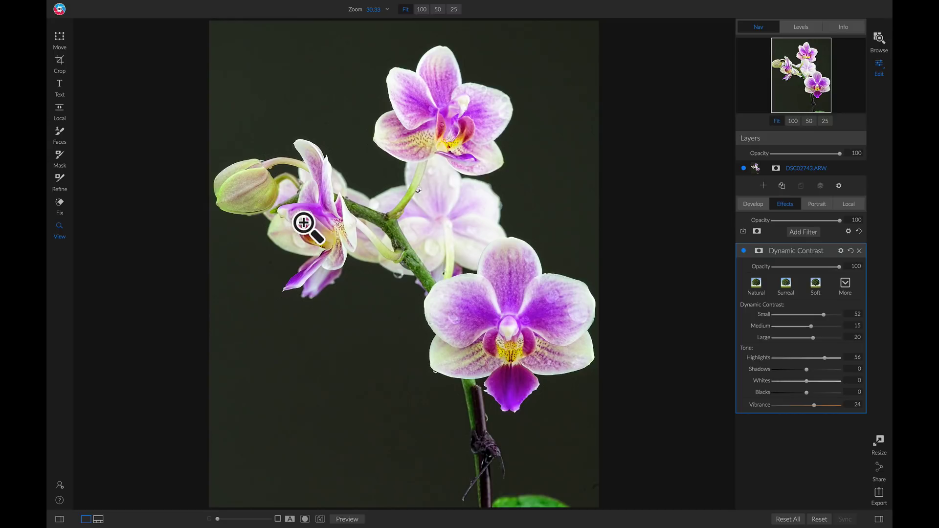
Invert the mask, then paint the effect back onto the upper orchid, lower orchid and left buds.
{"action": "left_click", "coordinate": [758, 252]}
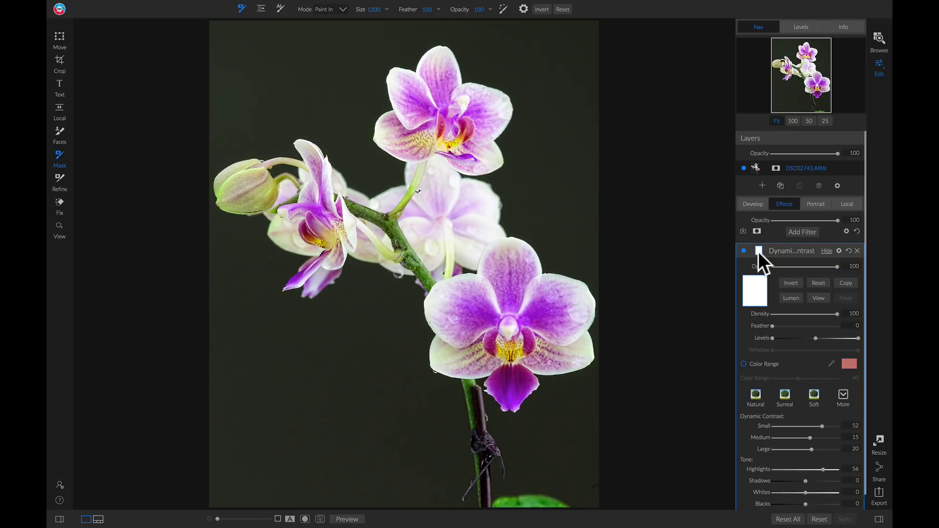
{"action": "left_click", "coordinate": [795, 282]}
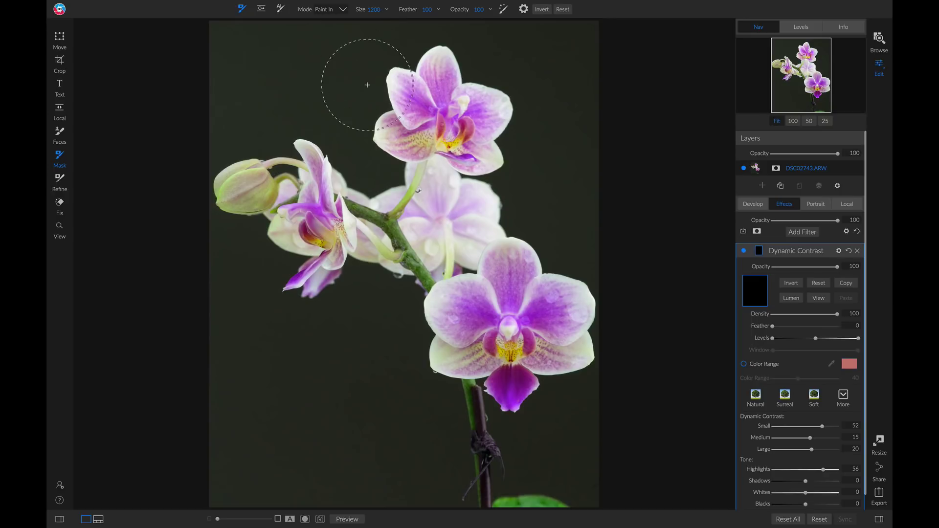
{"action": "left_click", "coordinate": [426, 86]}
{"action": "mouse_move", "coordinate": [419, 88]}
{"action": "left_mouse_down"}
{"action": "mouse_move", "coordinate": [474, 122]}
{"action": "mouse_move", "coordinate": [474, 143]}
{"action": "mouse_move", "coordinate": [441, 145]}
{"action": "mouse_move", "coordinate": [426, 124]}
{"action": "left_mouse_up"}
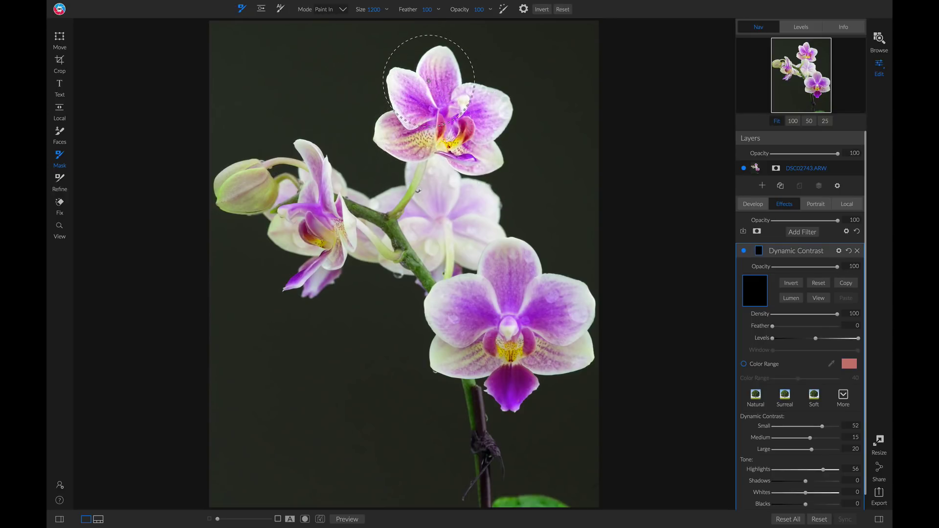
{"action": "left_click", "coordinate": [465, 299]}
{"action": "mouse_move", "coordinate": [465, 300]}
{"action": "left_mouse_down"}
{"action": "mouse_move", "coordinate": [509, 283]}
{"action": "mouse_move", "coordinate": [559, 325]}
{"action": "mouse_move", "coordinate": [563, 356]}
{"action": "mouse_move", "coordinate": [492, 377]}
{"action": "mouse_move", "coordinate": [464, 318]}
{"action": "left_mouse_up"}
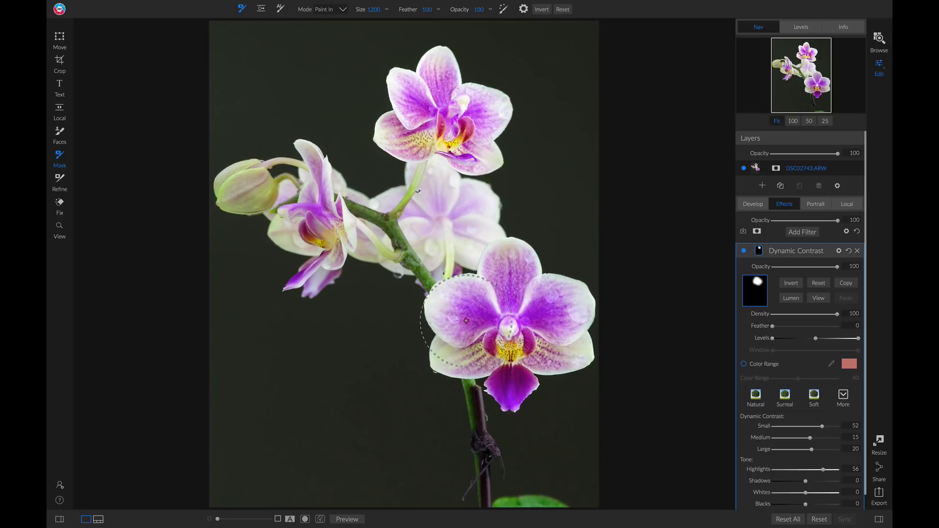
{"action": "mouse_move", "coordinate": [338, 230]}
{"action": "left_mouse_down"}
{"action": "mouse_move", "coordinate": [320, 221]}
{"action": "mouse_move", "coordinate": [311, 194]}
{"action": "mouse_move", "coordinate": [252, 188]}
{"action": "mouse_move", "coordinate": [292, 164]}
{"action": "mouse_move", "coordinate": [310, 251]}
{"action": "mouse_move", "coordinate": [356, 237]}
{"action": "mouse_move", "coordinate": [389, 264]}
{"action": "left_mouse_up"}
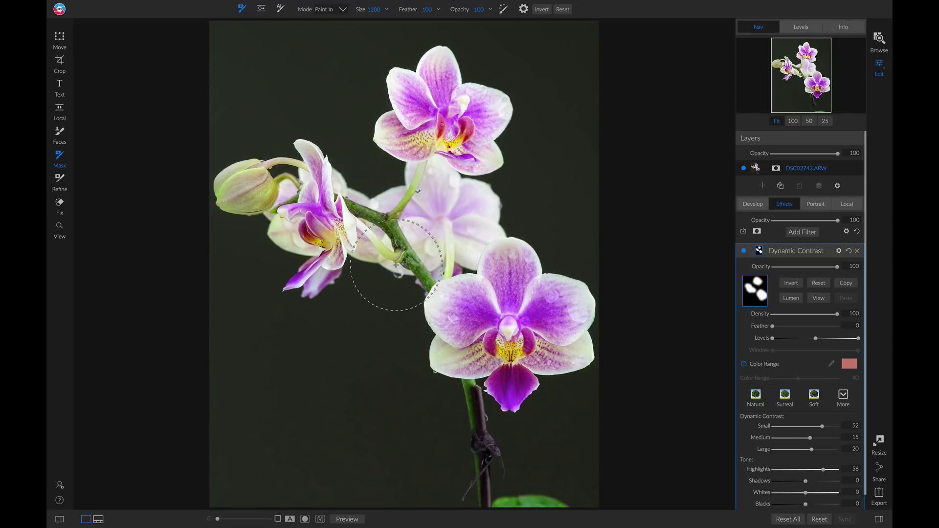
Turn off the orchid's Dynamic Contrast filter to compare it with the unedited photo.
{"action": "left_click", "coordinate": [744, 251]}
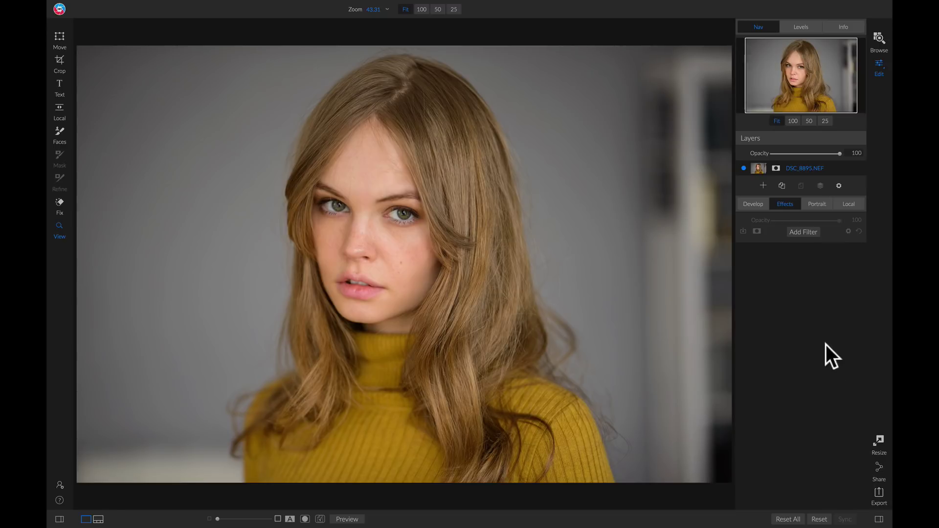
Add a Dynamic Contrast filter to the portrait and zoom to 100% on the face.
{"action": "left_click", "coordinate": [810, 233]}
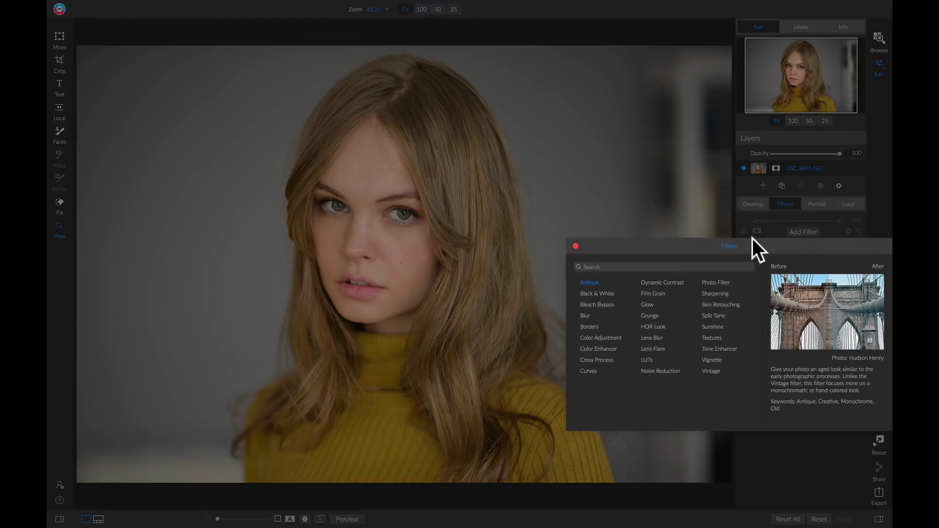
{"action": "left_click", "coordinate": [651, 282]}
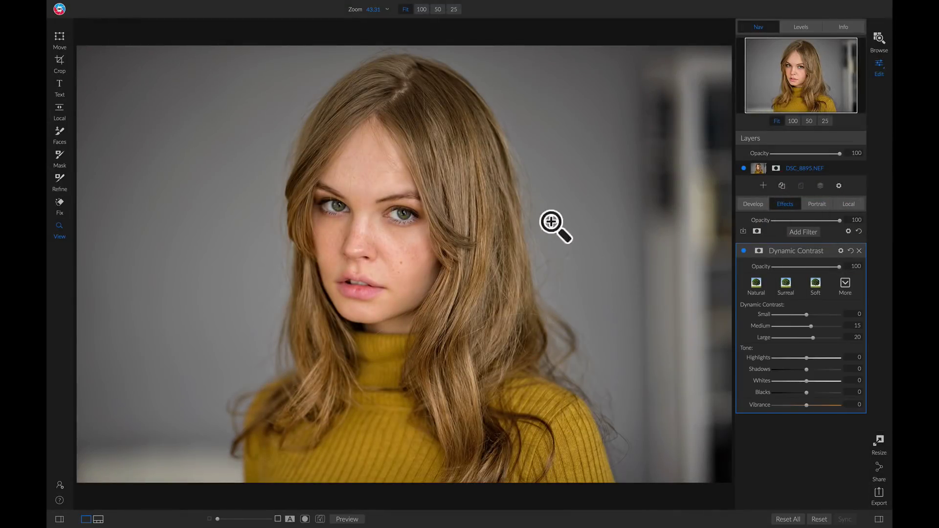
{"action": "left_click", "coordinate": [383, 218]}
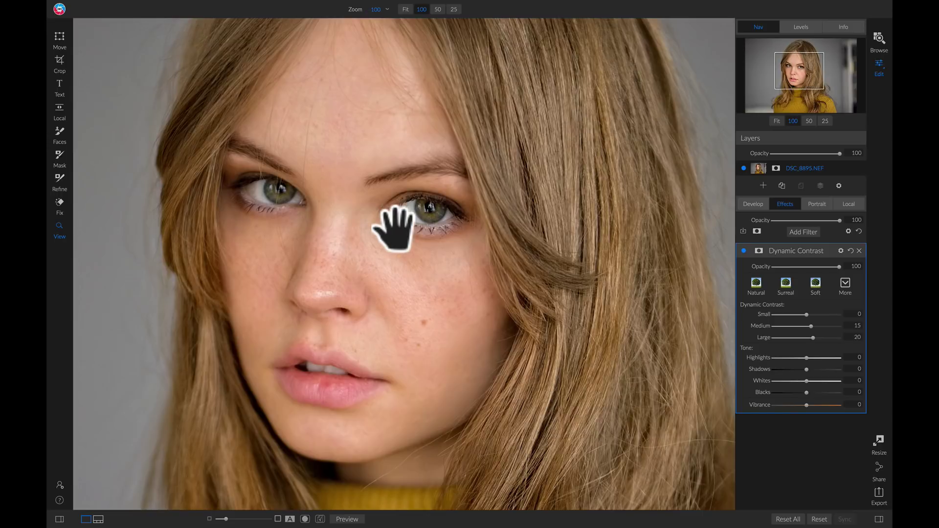
Toggle the Dynamic Contrast filter off and on twice to compare the face.
{"action": "left_click", "coordinate": [742, 250]}
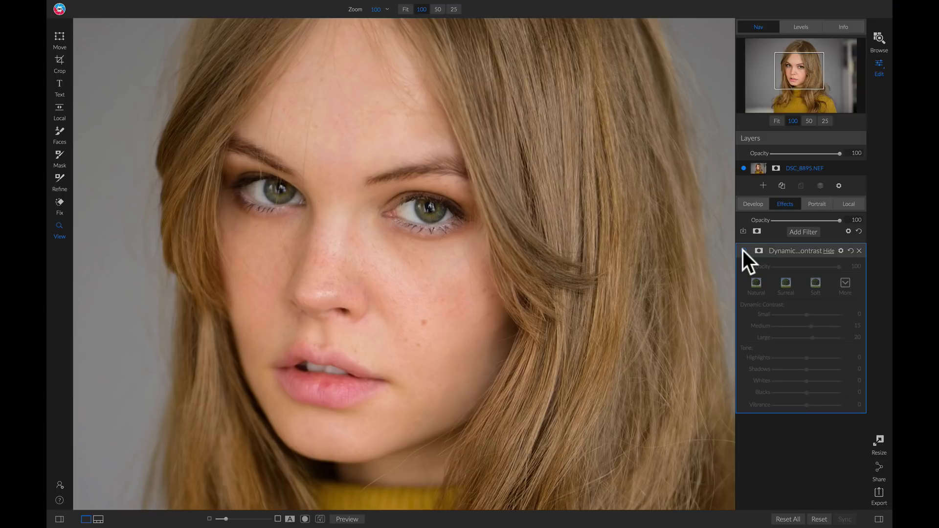
{"action": "left_click", "coordinate": [742, 249]}
{"action": "left_click", "coordinate": [742, 250]}
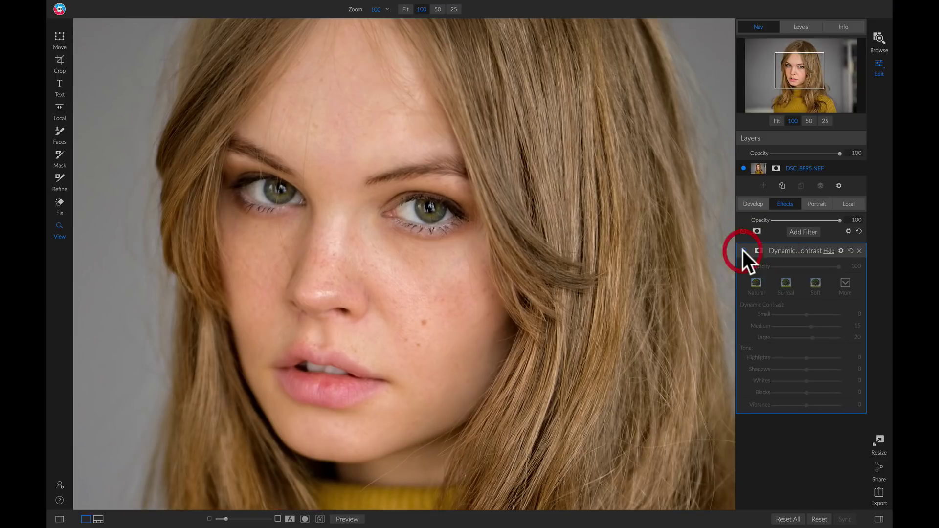
{"action": "left_click", "coordinate": [742, 250]}
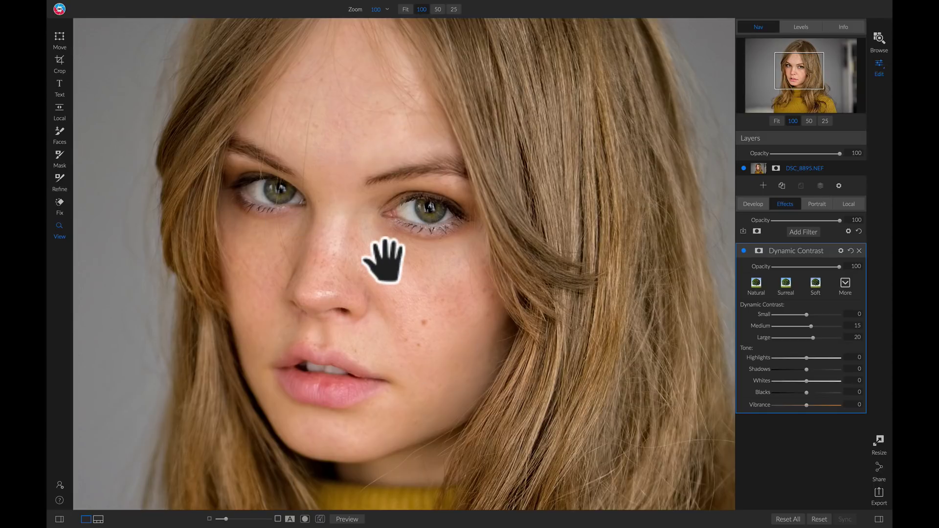
Apply the Soft preset (Small 0, Medium 0, Large 30), fit the photo, and show the mask settings.
{"action": "left_click", "coordinate": [815, 285]}
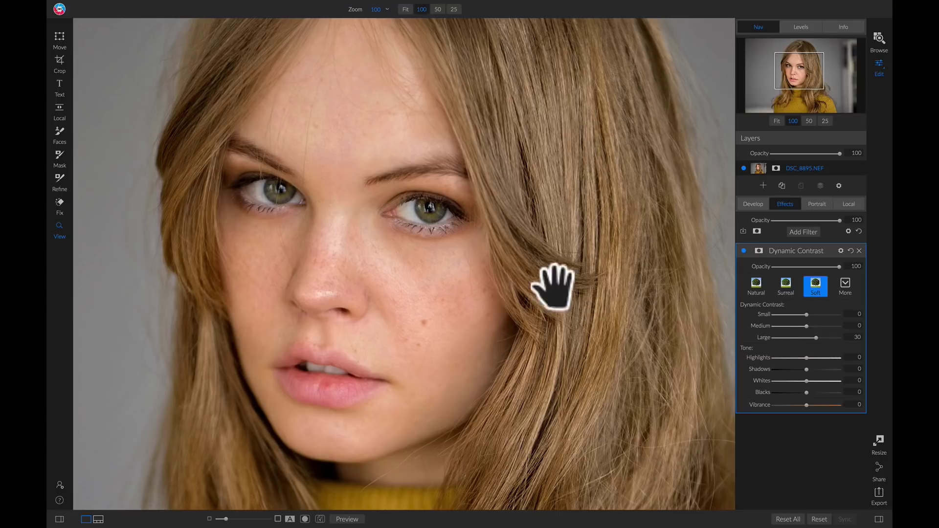
{"action": "left_click", "coordinate": [460, 254]}
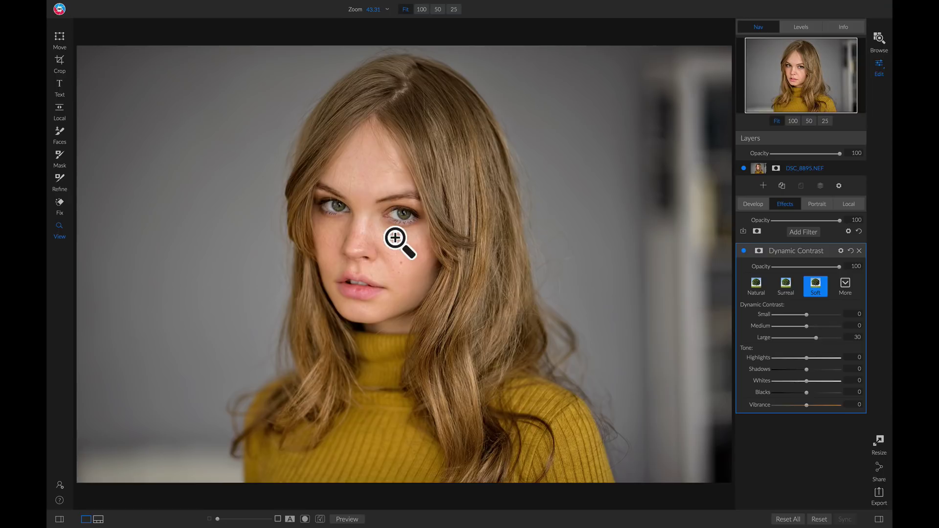
{"action": "mouse_move", "coordinate": [756, 245]}
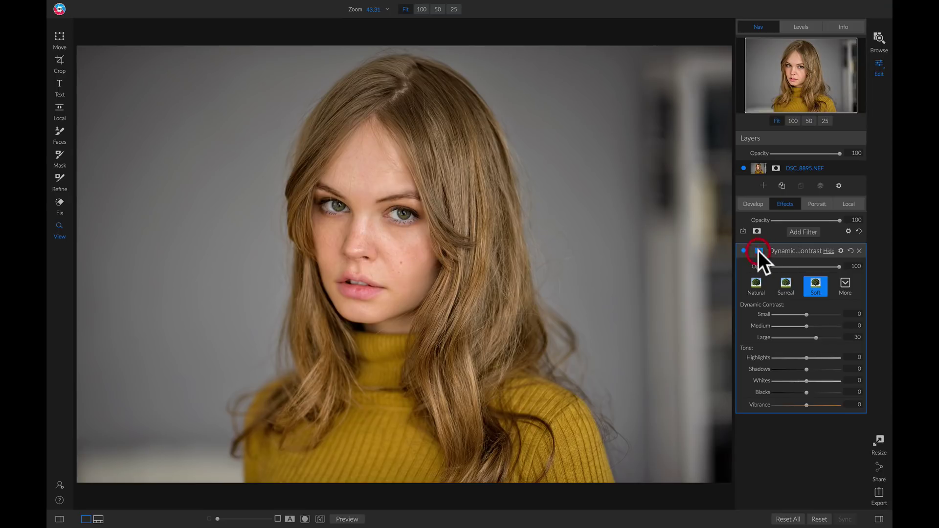
{"action": "left_click", "coordinate": [757, 250]}
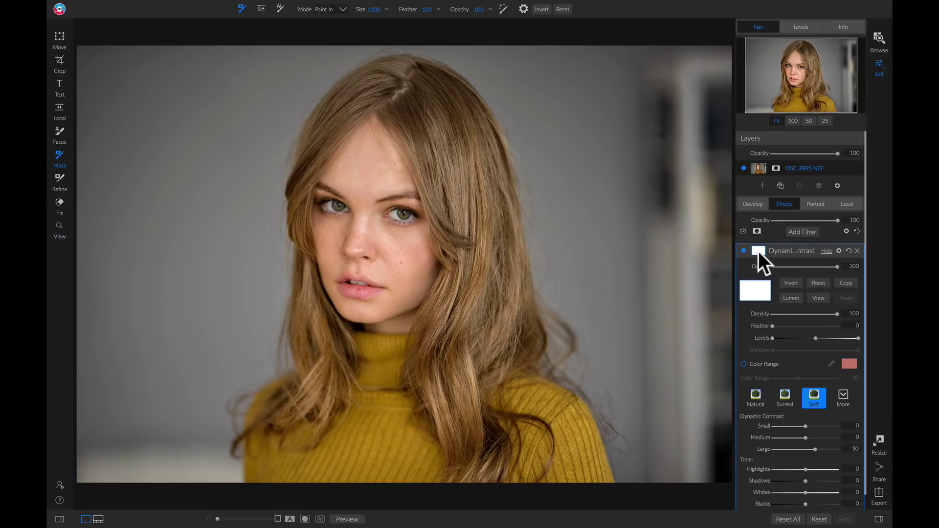
Invert the Dynamic Contrast mask, paint the effect back onto the hair, sweater and crown, then compare it on and off.
{"action": "left_click", "coordinate": [790, 283]}
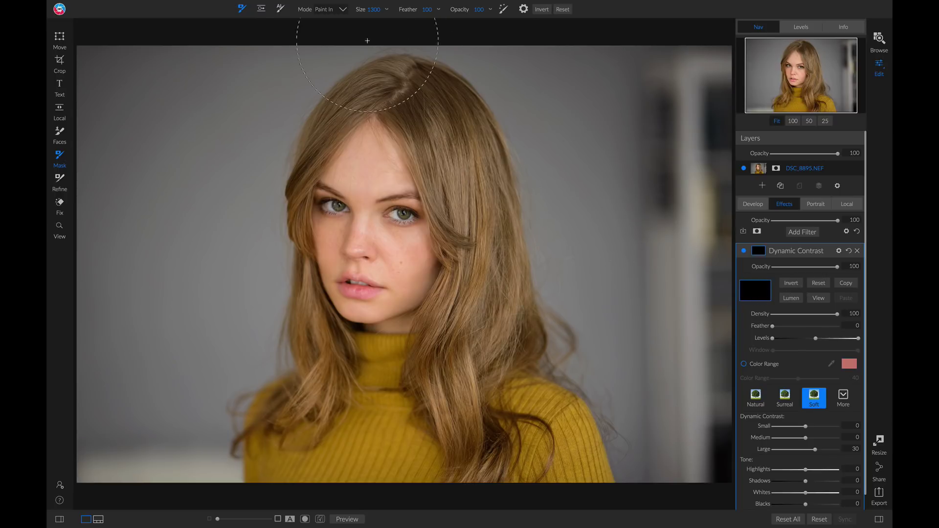
{"action": "mouse_move", "coordinate": [422, 88]}
{"action": "left_mouse_down"}
{"action": "mouse_move", "coordinate": [449, 96]}
{"action": "mouse_move", "coordinate": [507, 223]}
{"action": "mouse_move", "coordinate": [523, 353]}
{"action": "mouse_move", "coordinate": [546, 404]}
{"action": "mouse_move", "coordinate": [362, 410]}
{"action": "mouse_move", "coordinate": [304, 398]}
{"action": "left_mouse_up"}
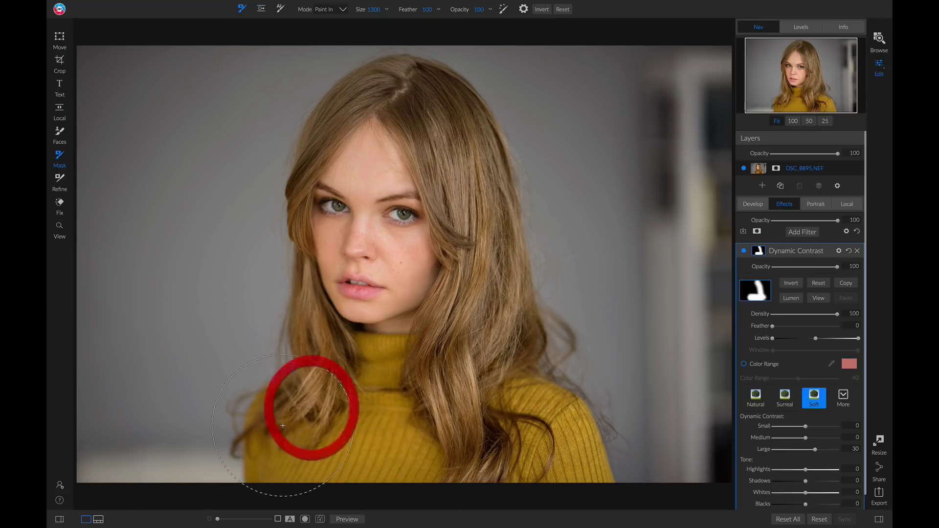
{"action": "key", "text": "bracketleft"}
{"action": "key", "text": "bracketleft"}
{"action": "key", "text": "bracketleft"}
{"action": "key", "text": "bracketleft"}
{"action": "left_click_drag", "start_coordinate": [247, 207], "coordinate": [295, 239]}
{"action": "mouse_move", "coordinate": [343, 105]}
{"action": "left_mouse_down"}
{"action": "mouse_move", "coordinate": [473, 77]}
{"action": "mouse_move", "coordinate": [360, 78]}
{"action": "mouse_move", "coordinate": [343, 100]}
{"action": "mouse_move", "coordinate": [440, 181]}
{"action": "left_mouse_up"}
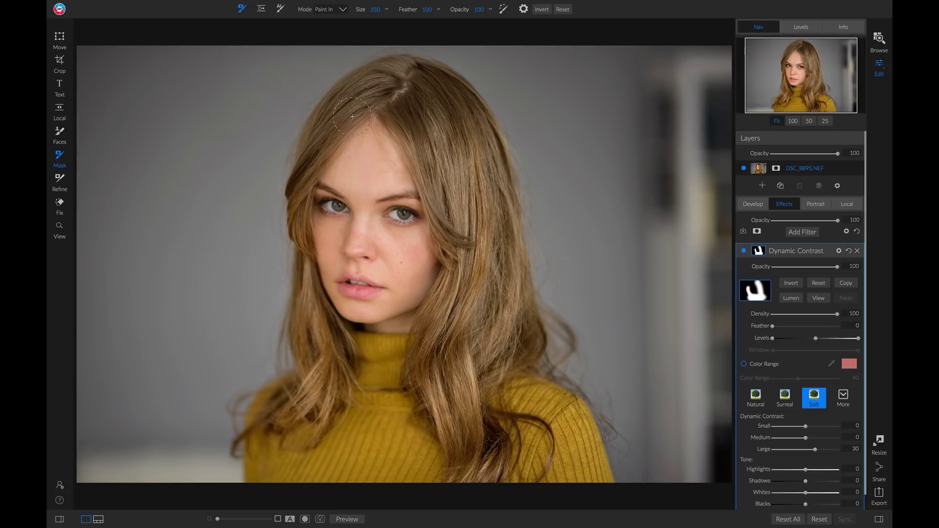
{"action": "left_click_drag", "start_coordinate": [352, 117], "coordinate": [381, 81]}
{"action": "left_click", "coordinate": [744, 251]}
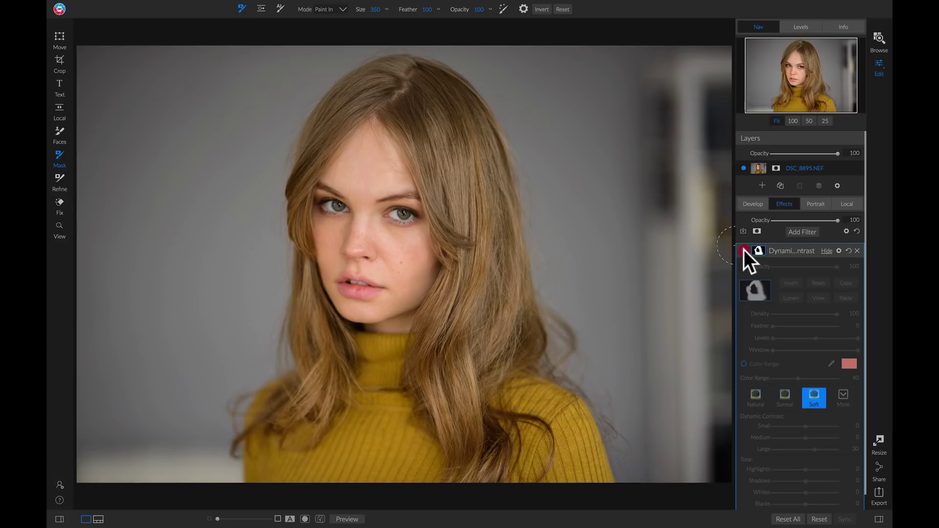
{"action": "left_click", "coordinate": [744, 250]}
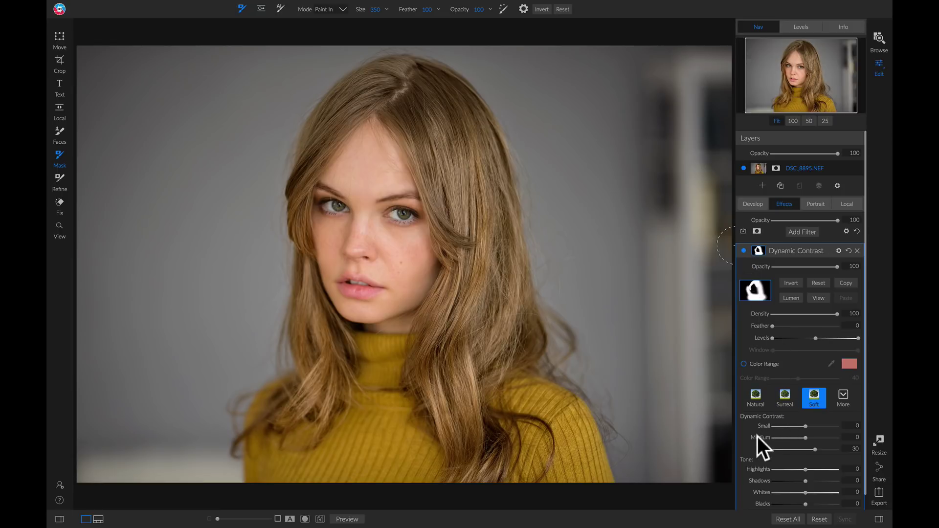
Raise the Dynamic Contrast Medium to 8, set Vibrance to -22, and compare the filter off and on.
{"action": "left_click_drag", "start_coordinate": [805, 439], "coordinate": [807, 439]}
{"action": "scroll", "coordinate": [804, 436], "scroll_direction": "down", "scroll_amount": 1}
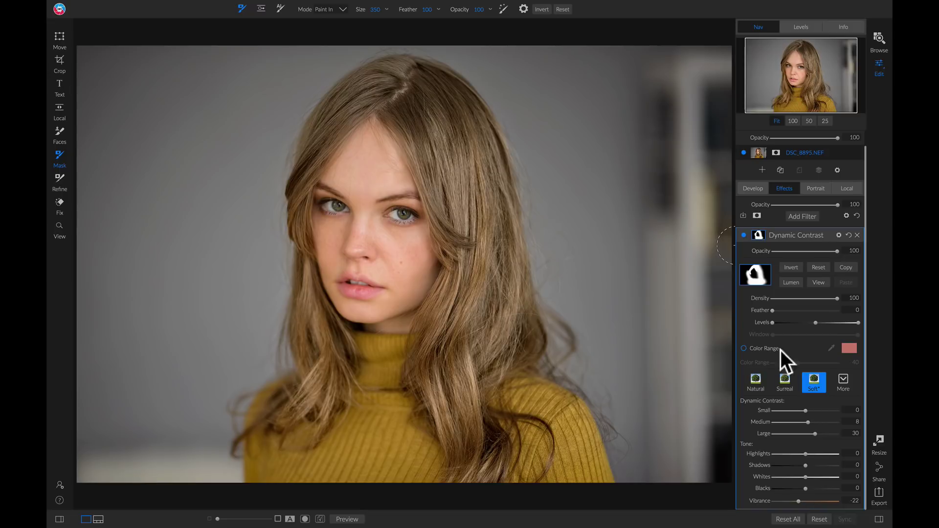
{"action": "left_click", "coordinate": [744, 236]}
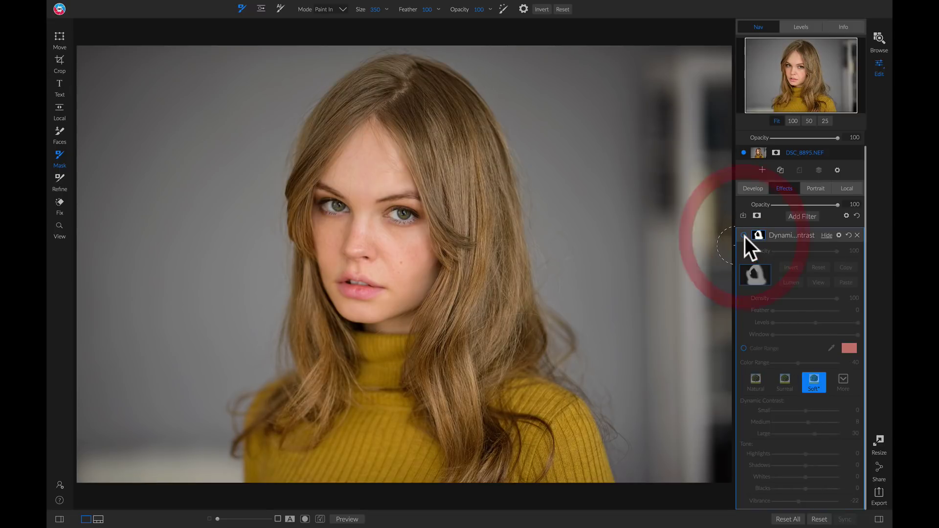
{"action": "left_click", "coordinate": [744, 235]}
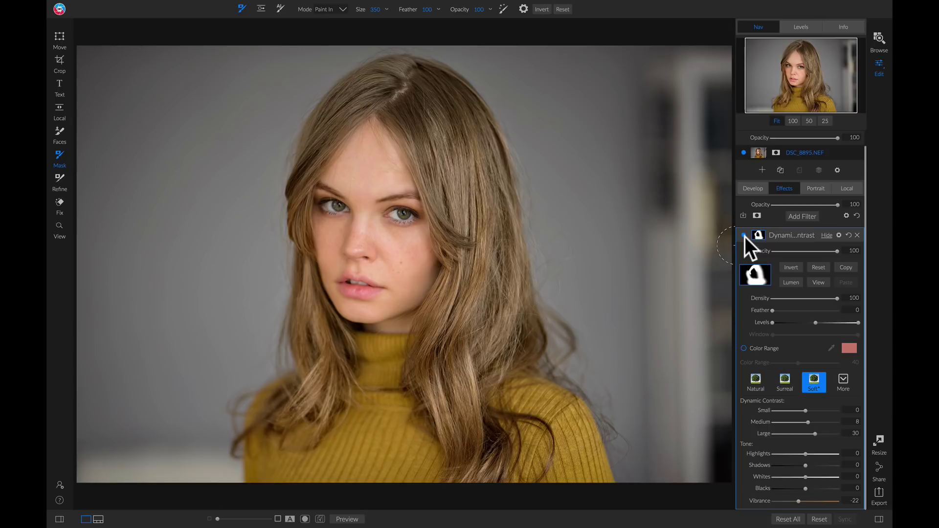